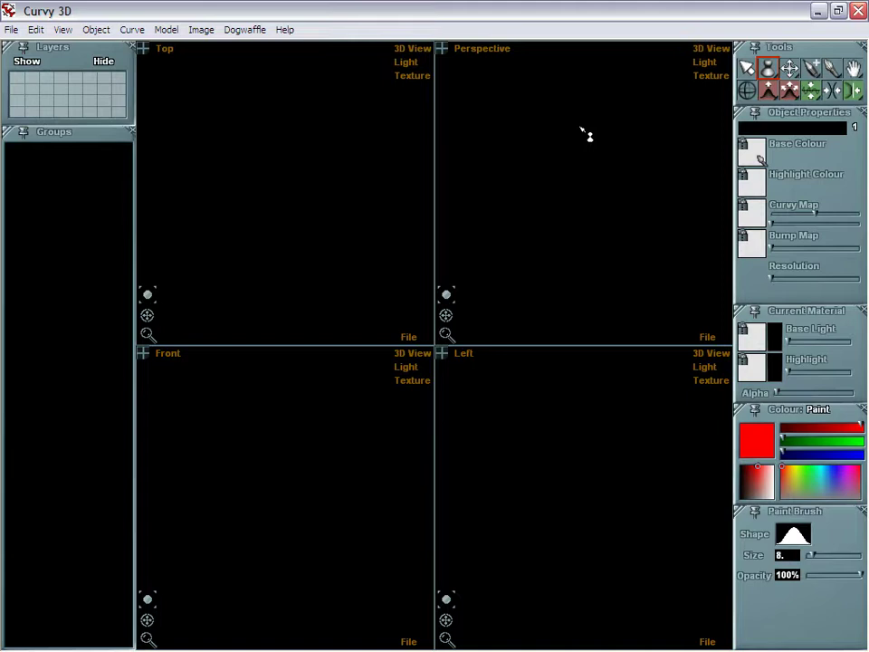
Step: Draw a rounded lathe object in the Perspective view and reshape its profile curve into a Semi-Circle
{"action": "mouse_move", "coordinate": [591, 112]}
{"action": "left_mouse_down"}
{"action": "mouse_move", "coordinate": [649, 116]}
{"action": "mouse_move", "coordinate": [703, 189]}
{"action": "mouse_move", "coordinate": [697, 227]}
{"action": "left_mouse_up"}
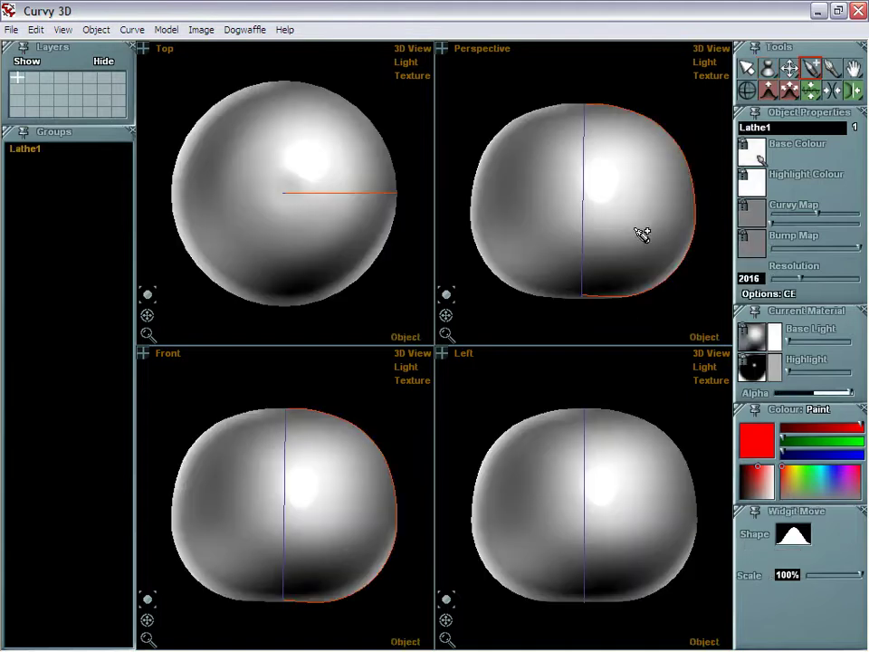
{"action": "left_click", "coordinate": [685, 154]}
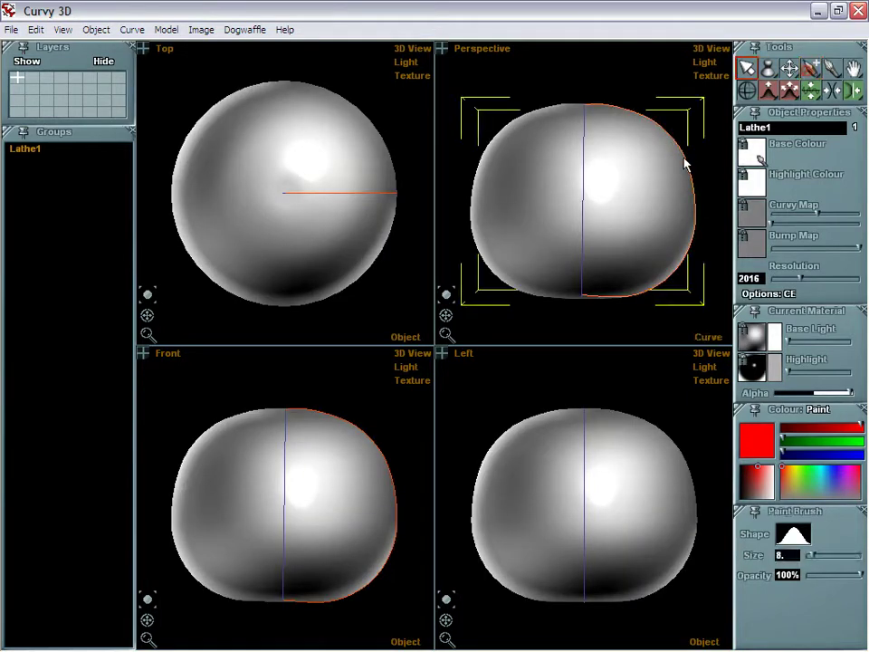
{"action": "left_click", "coordinate": [685, 155]}
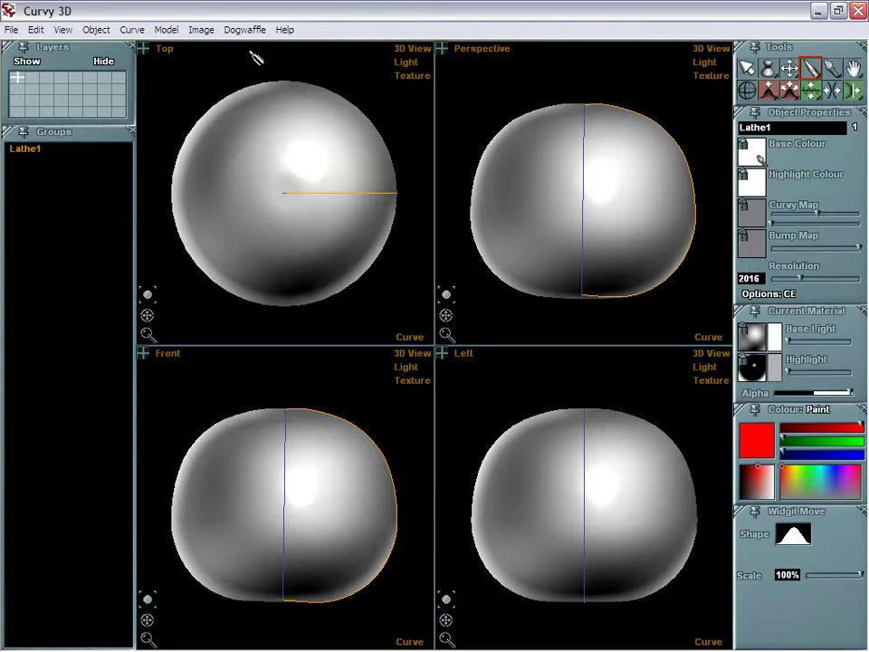
{"action": "left_click", "coordinate": [133, 30]}
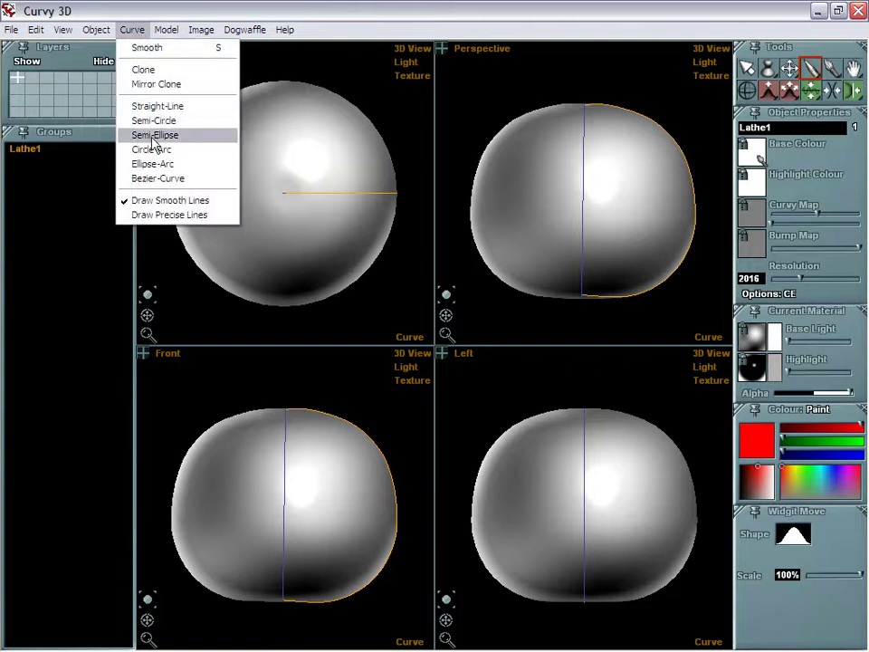
{"action": "left_click", "coordinate": [155, 121]}
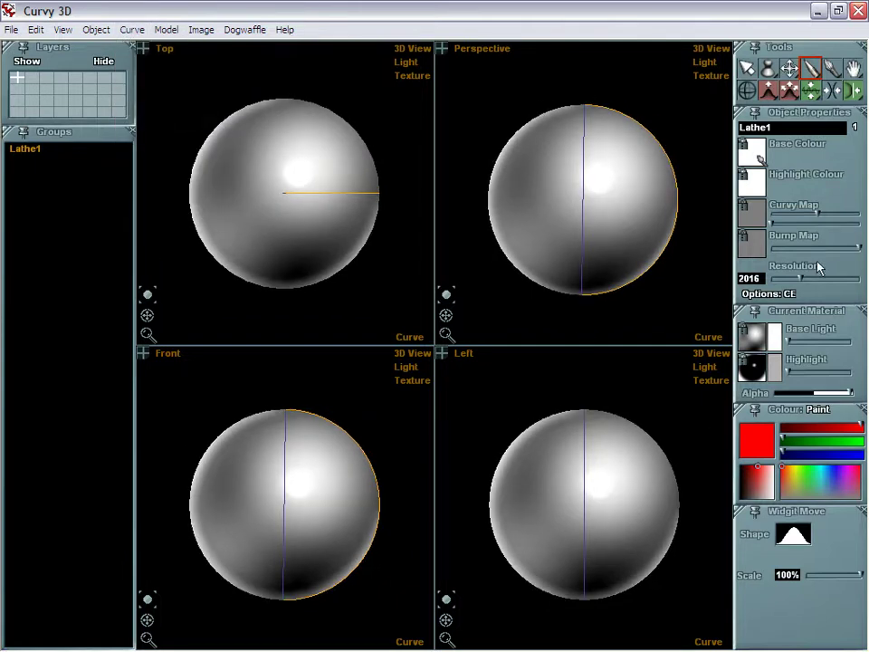
Step: Raise the sphere's resolution to 11424 and convert the lathe object to a mesh
{"action": "left_click_drag", "start_coordinate": [799, 282], "coordinate": [822, 282]}
{"action": "left_click", "coordinate": [686, 304]}
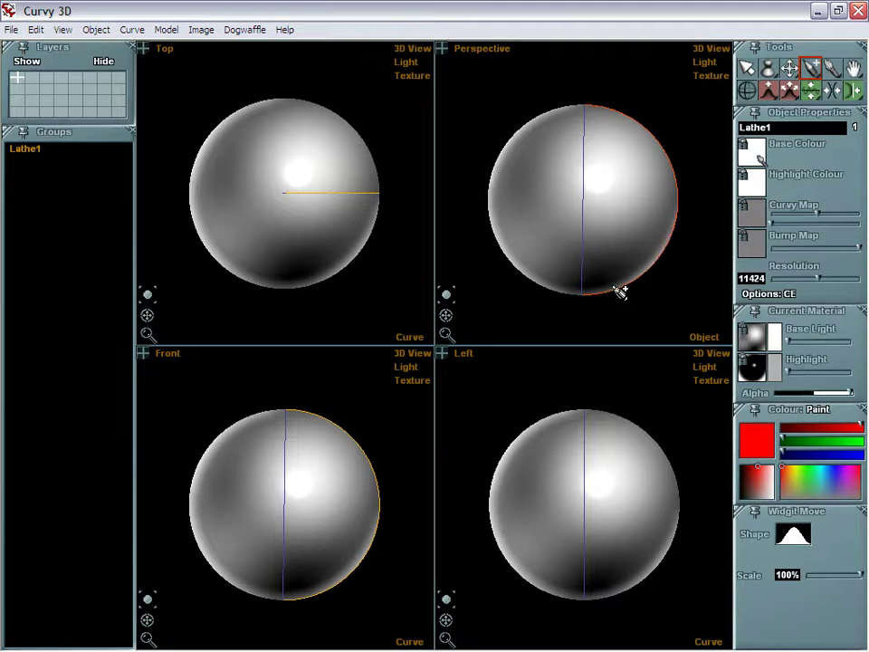
{"action": "left_click", "coordinate": [691, 282]}
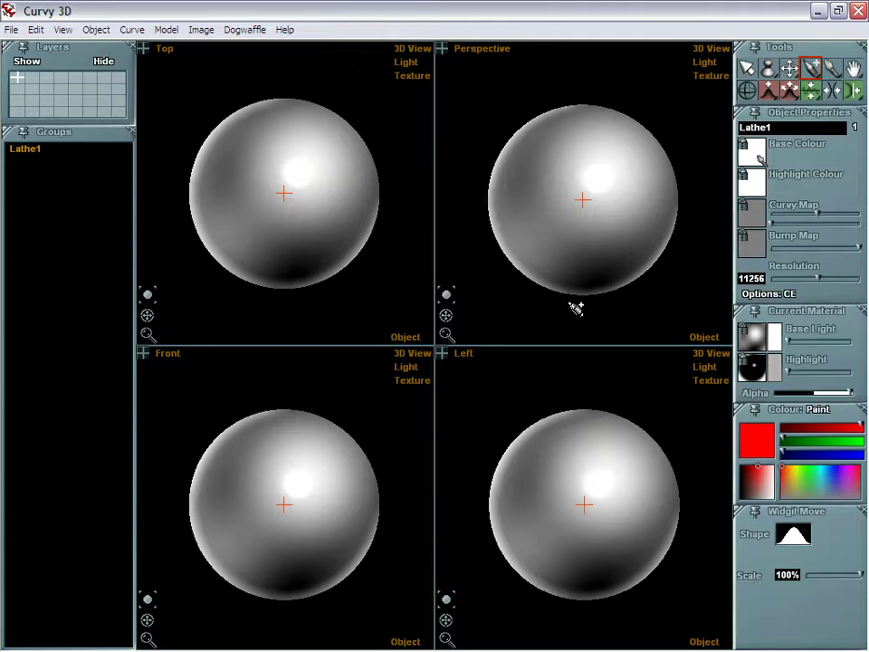
Step: Rename the sphere object as mesh
{"action": "left_click", "coordinate": [776, 128]}
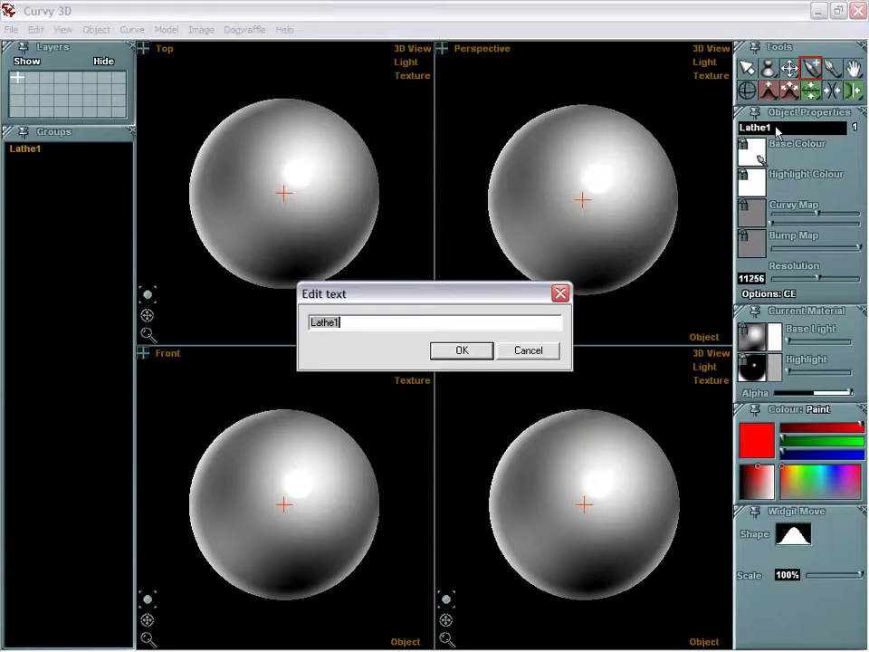
{"action": "type", "text": "mesh"}
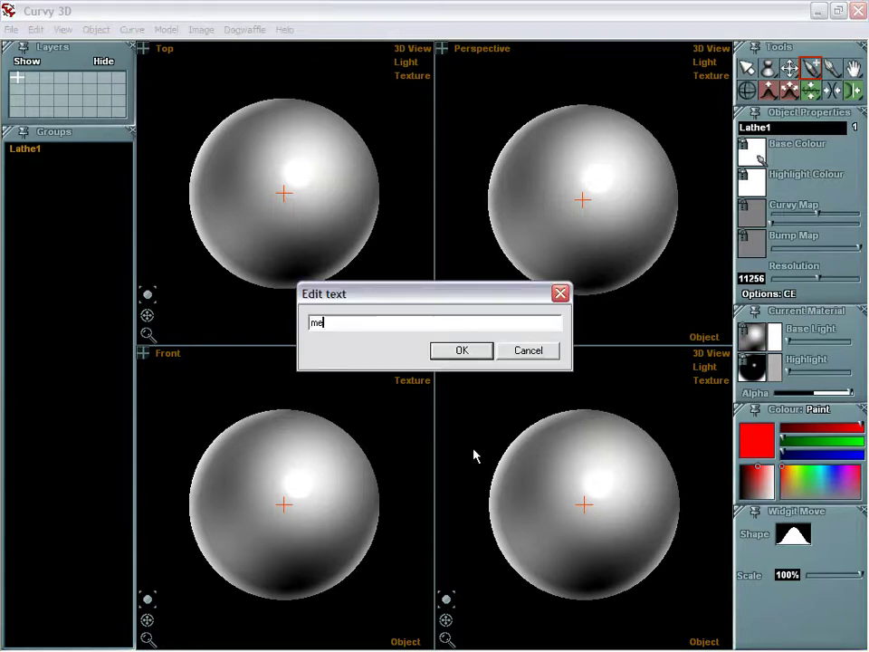
{"action": "left_click", "coordinate": [464, 353]}
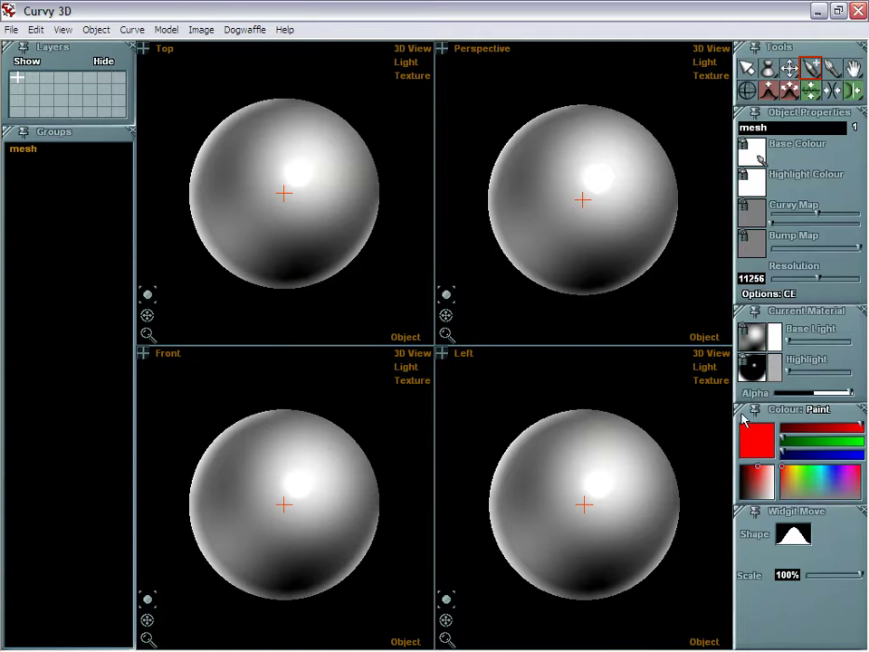
Step: Float the Colour and brush settings between the Top and Perspective views, aligned one above the other, and activate the paint brush
{"action": "left_click_drag", "start_coordinate": [735, 409], "coordinate": [390, 109]}
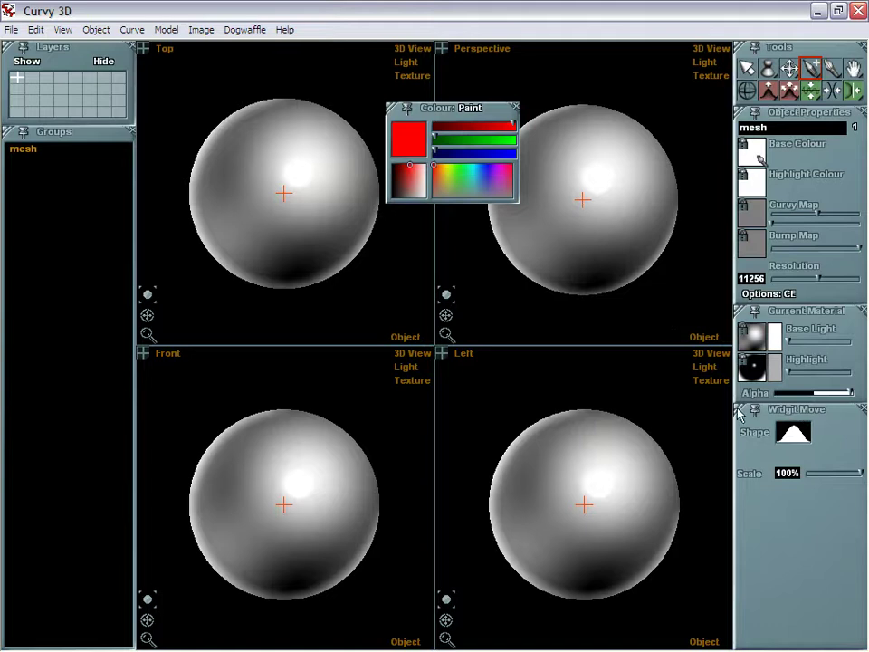
{"action": "left_click_drag", "start_coordinate": [738, 411], "coordinate": [388, 229]}
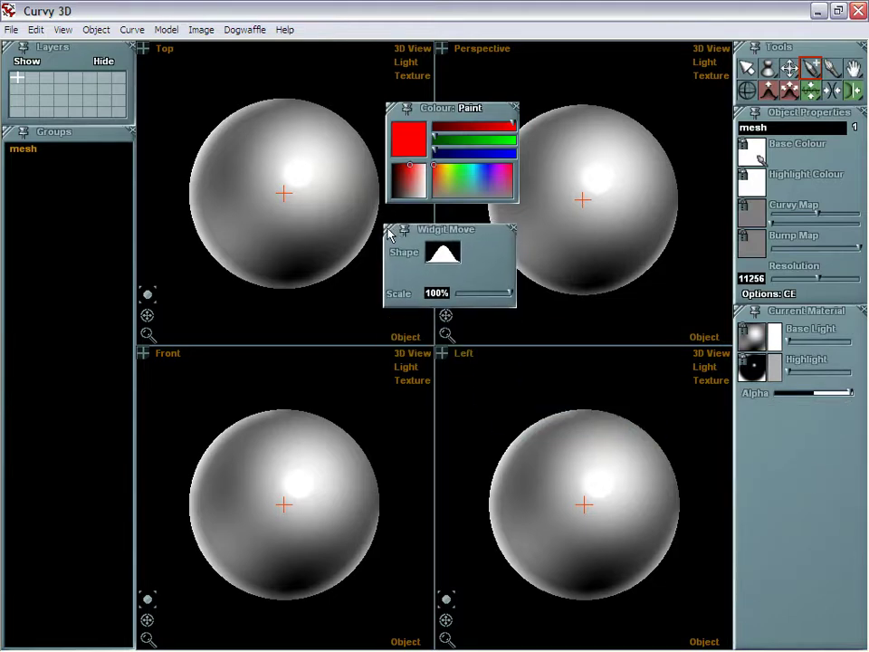
{"action": "left_click", "coordinate": [832, 69]}
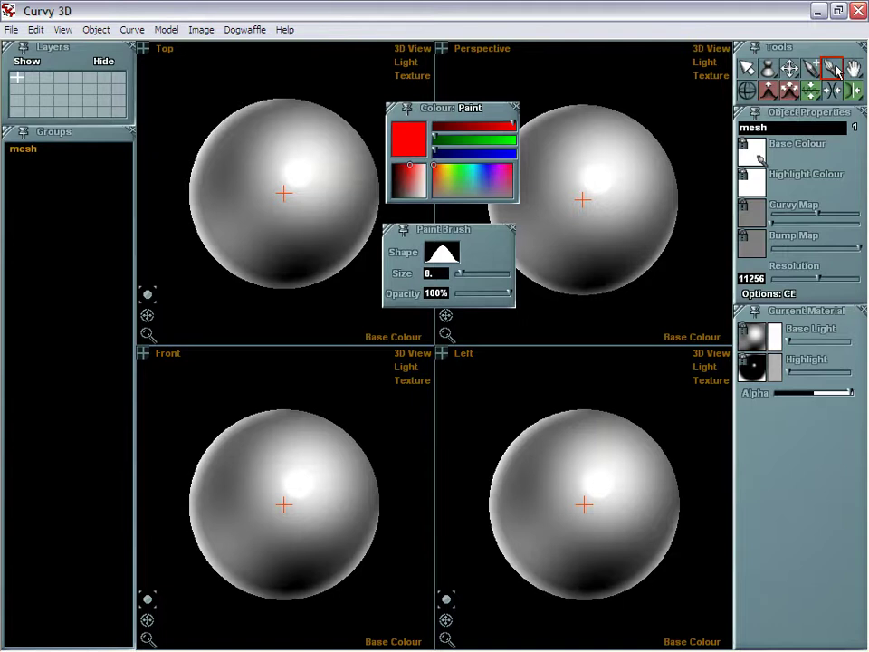
{"action": "left_click_drag", "start_coordinate": [413, 233], "coordinate": [418, 233]}
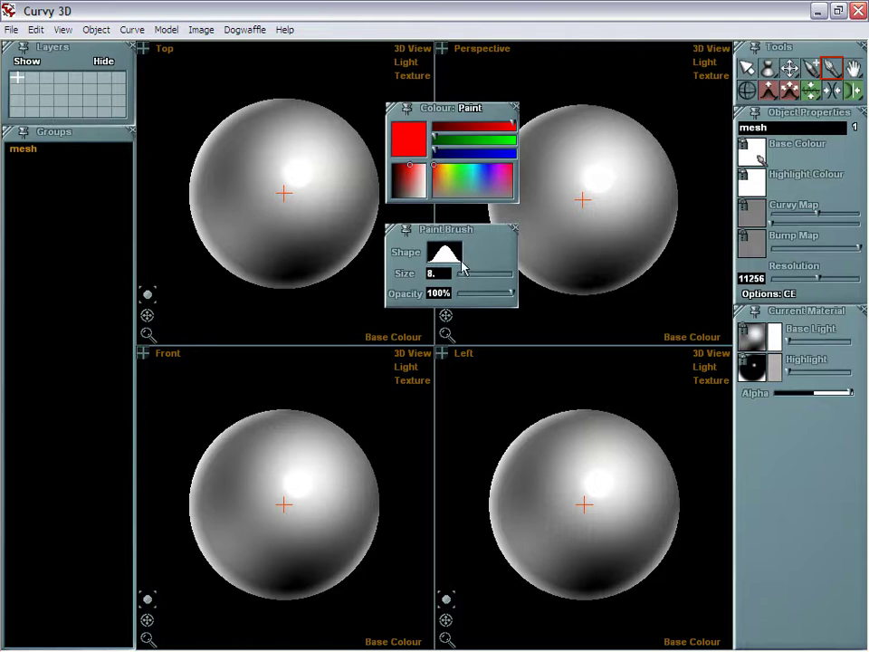
Step: Paint a broad red stroke on the front of the sphere with an enlarged brush, plus a thin red line at size 9
{"action": "left_click_drag", "start_coordinate": [462, 275], "coordinate": [489, 277]}
{"action": "mouse_move", "coordinate": [621, 174]}
{"action": "left_mouse_down"}
{"action": "mouse_move", "coordinate": [576, 219]}
{"action": "mouse_move", "coordinate": [572, 274]}
{"action": "mouse_move", "coordinate": [568, 169]}
{"action": "mouse_move", "coordinate": [580, 160]}
{"action": "left_mouse_up"}
{"action": "left_click_drag", "start_coordinate": [472, 280], "coordinate": [461, 275]}
{"action": "left_click_drag", "start_coordinate": [642, 196], "coordinate": [619, 273]}
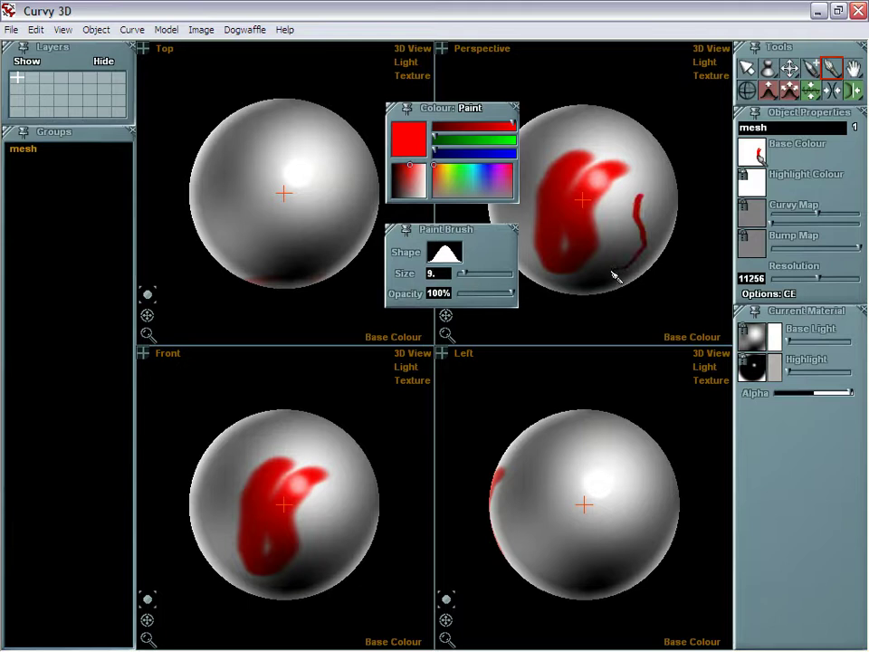
Step: Paint red on the sphere faintly at brush size 46 and 3% opacity, and strongly at size 58 and 99% opacity
{"action": "mouse_move", "coordinate": [488, 278]}
{"action": "left_mouse_down"}
{"action": "mouse_move", "coordinate": [502, 279]}
{"action": "mouse_move", "coordinate": [471, 295]}
{"action": "mouse_move", "coordinate": [480, 294]}
{"action": "left_mouse_up"}
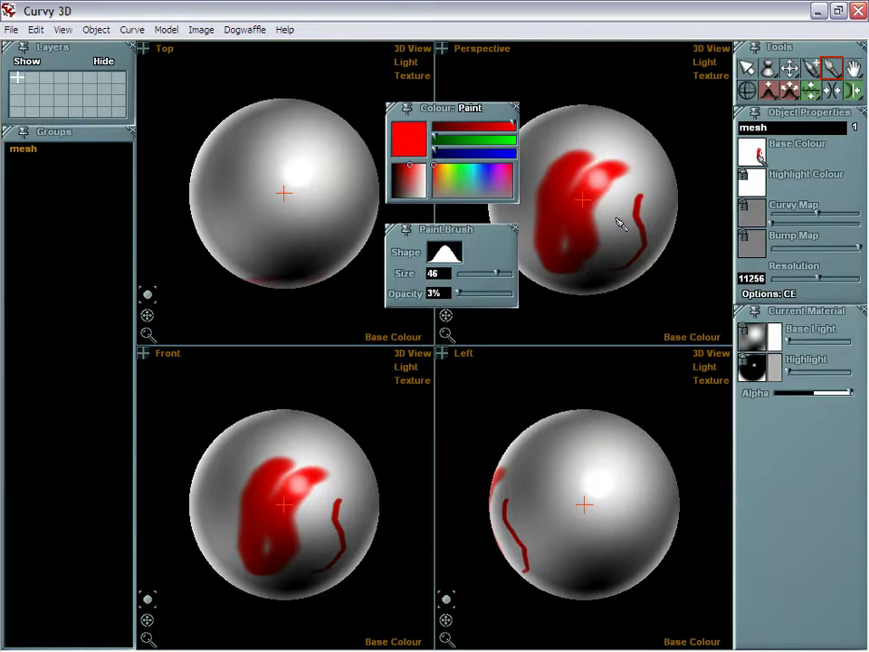
{"action": "mouse_move", "coordinate": [626, 213]}
{"action": "left_mouse_down"}
{"action": "mouse_move", "coordinate": [626, 204]}
{"action": "mouse_move", "coordinate": [633, 229]}
{"action": "mouse_move", "coordinate": [613, 200]}
{"action": "mouse_move", "coordinate": [625, 232]}
{"action": "left_mouse_up"}
{"action": "mouse_move", "coordinate": [496, 273]}
{"action": "left_mouse_down"}
{"action": "mouse_move", "coordinate": [511, 277]}
{"action": "mouse_move", "coordinate": [500, 295]}
{"action": "mouse_move", "coordinate": [511, 294]}
{"action": "left_mouse_up"}
{"action": "left_click_drag", "start_coordinate": [558, 137], "coordinate": [585, 180]}
Step: Paint blue over the red area with the size 58 brush, first at 99% opacity and then built up at 10%
{"action": "left_click", "coordinate": [486, 179]}
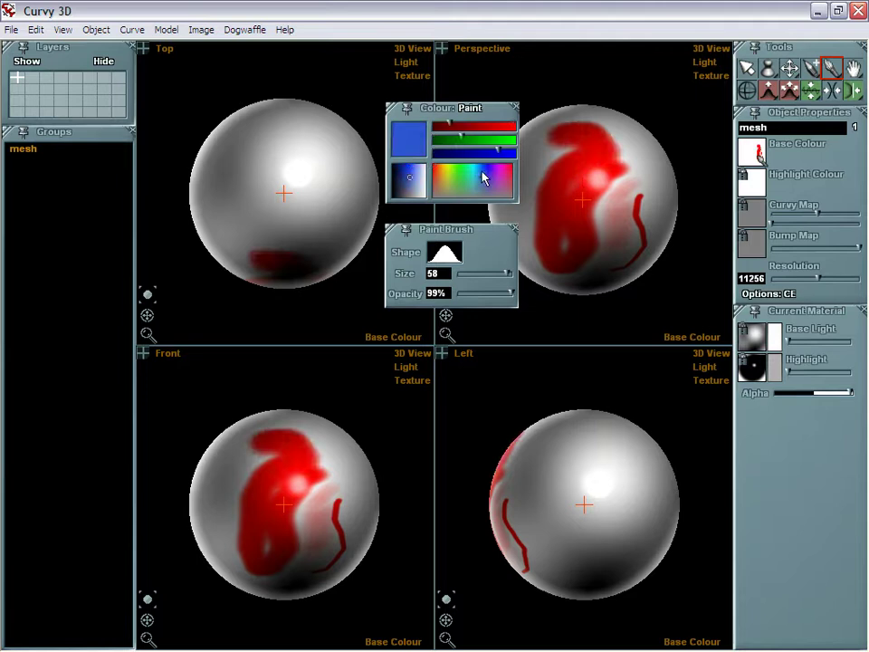
{"action": "mouse_move", "coordinate": [610, 217]}
{"action": "left_mouse_down"}
{"action": "mouse_move", "coordinate": [590, 199]}
{"action": "mouse_move", "coordinate": [603, 247]}
{"action": "left_mouse_up"}
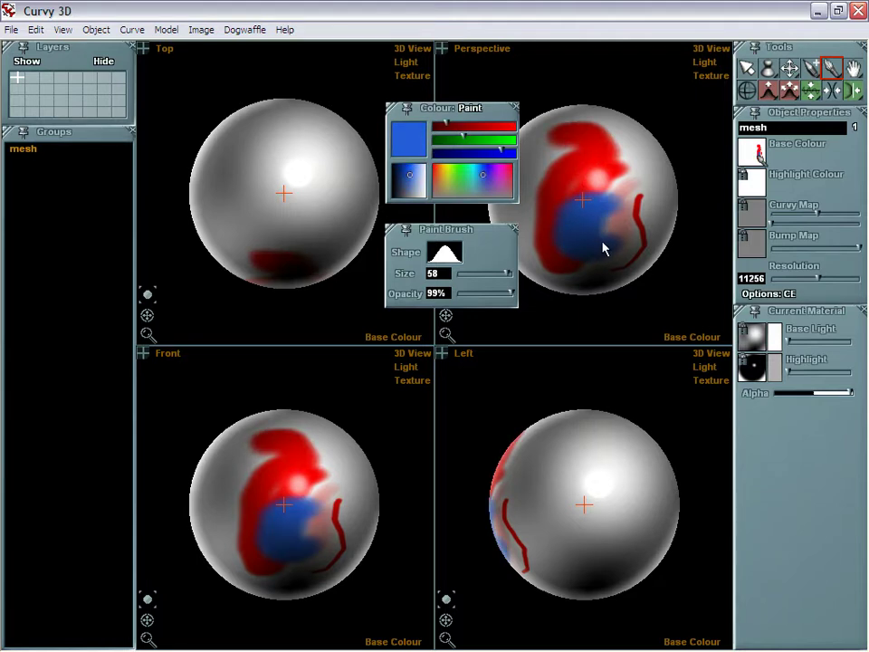
{"action": "left_click_drag", "start_coordinate": [478, 297], "coordinate": [484, 301]}
{"action": "scroll", "coordinate": [487, 293], "scroll_direction": "down", "scroll_amount": 6}
{"action": "scroll", "coordinate": [558, 204], "scroll_direction": "up", "scroll_amount": 4}
{"action": "mouse_move", "coordinate": [565, 177]}
{"action": "left_mouse_down"}
{"action": "mouse_move", "coordinate": [557, 253]}
{"action": "mouse_move", "coordinate": [647, 167]}
{"action": "mouse_move", "coordinate": [610, 206]}
{"action": "mouse_move", "coordinate": [590, 163]}
{"action": "mouse_move", "coordinate": [596, 206]}
{"action": "left_mouse_up"}
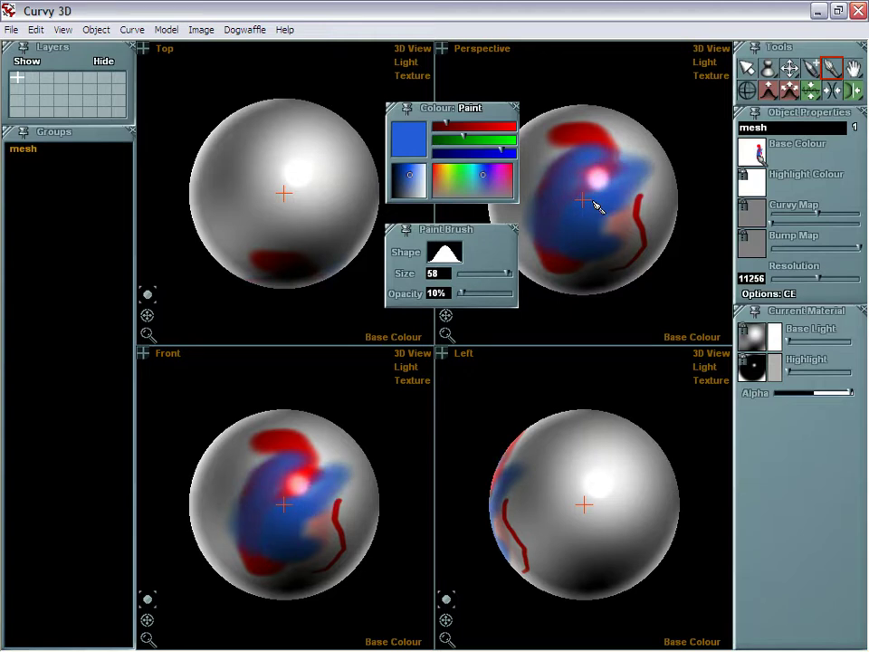
{"action": "left_click_drag", "start_coordinate": [603, 261], "coordinate": [596, 216]}
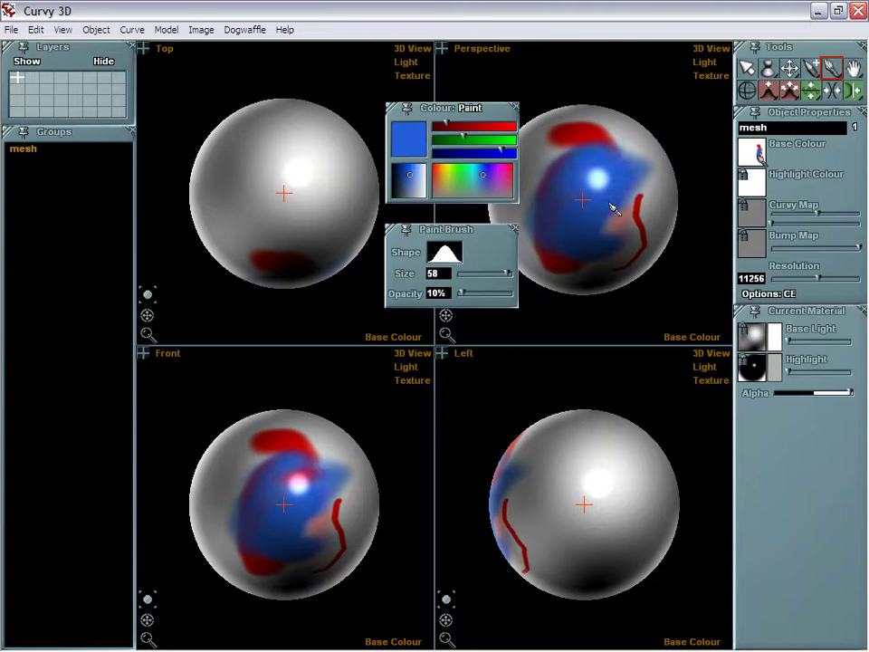
{"action": "left_click", "coordinate": [605, 182]}
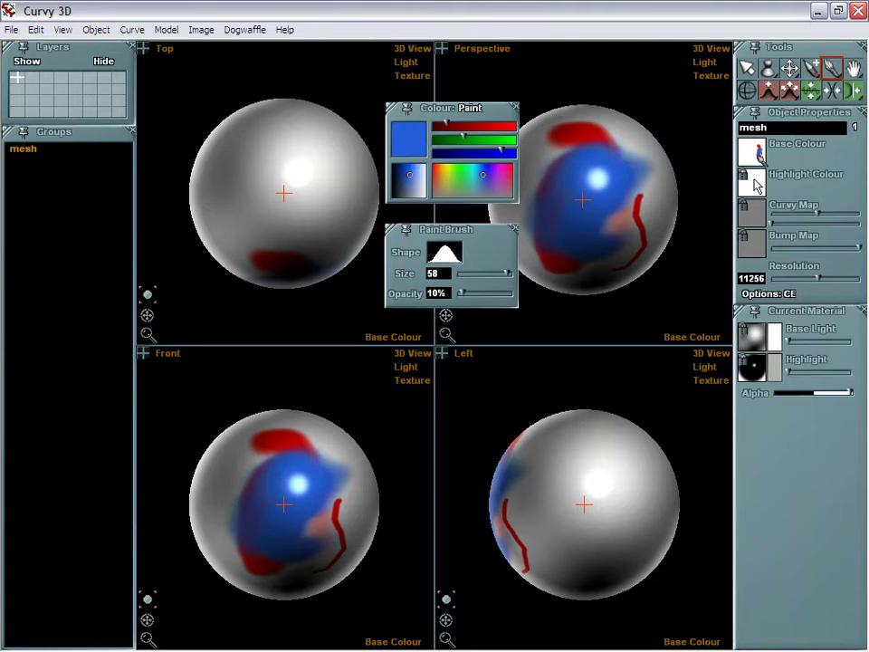
Step: Replace the sphere's plain white Highlight Colour map with the dark highlight image
{"action": "left_click", "coordinate": [757, 185]}
{"action": "left_click", "coordinate": [810, 226]}
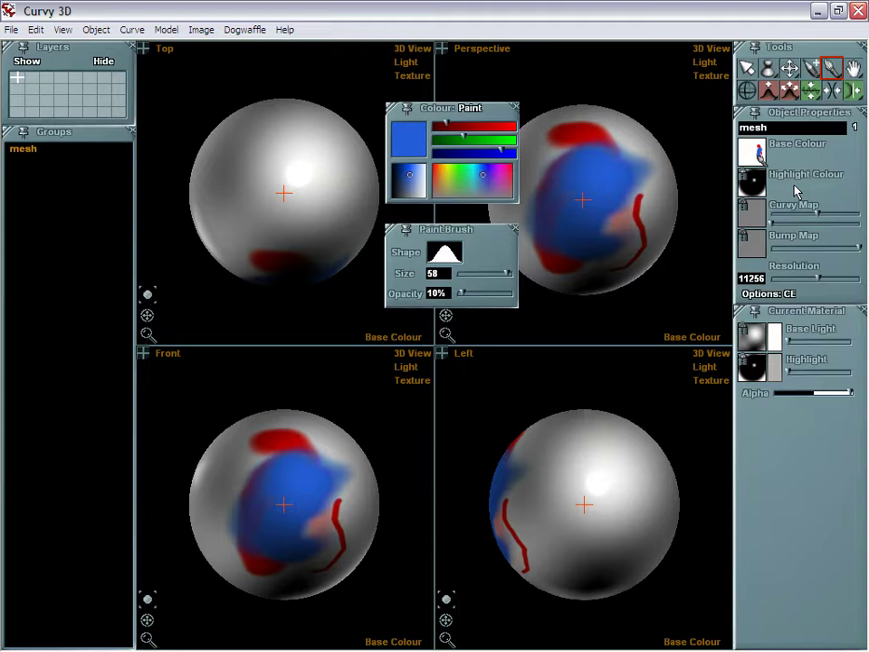
Step: Display the Base Colour texture flat in the Top view and paint green dabs on its blank area
{"action": "left_click", "coordinate": [459, 175]}
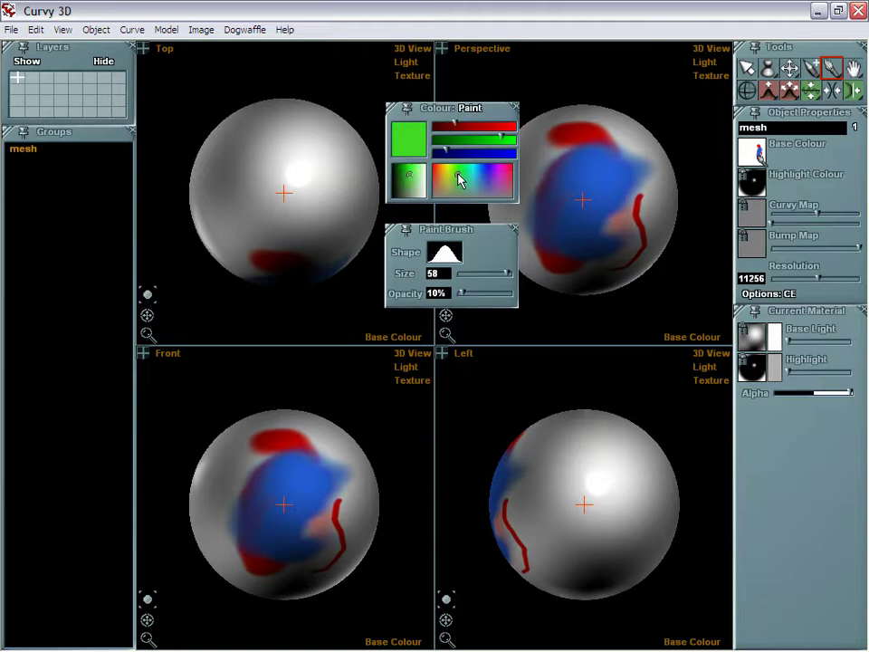
{"action": "left_click", "coordinate": [757, 152]}
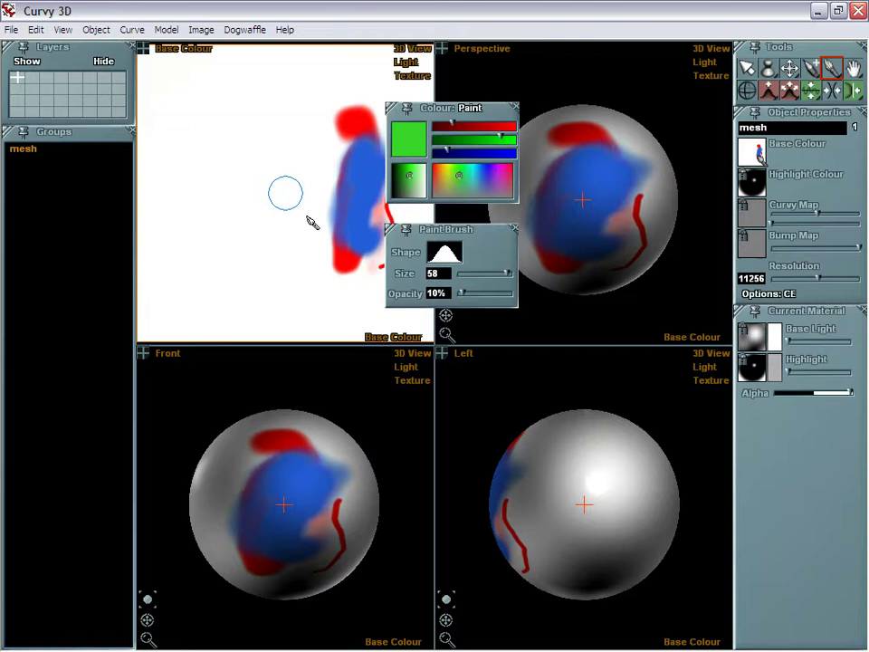
{"action": "mouse_move", "coordinate": [258, 160]}
{"action": "left_mouse_down"}
{"action": "mouse_move", "coordinate": [238, 171]}
{"action": "mouse_move", "coordinate": [245, 162]}
{"action": "mouse_move", "coordinate": [256, 226]}
{"action": "mouse_move", "coordinate": [243, 209]}
{"action": "mouse_move", "coordinate": [294, 252]}
{"action": "mouse_move", "coordinate": [270, 256]}
{"action": "mouse_move", "coordinate": [268, 237]}
{"action": "left_mouse_up"}
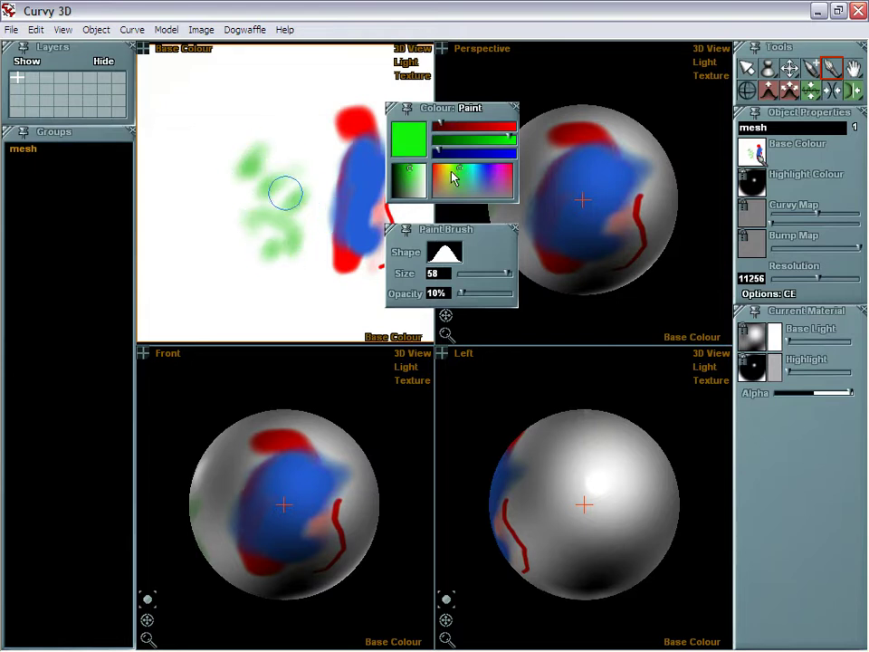
Step: Paint yellow dabs among the green ones and over the edge of the blue area in the flat texture, keeping the Paint colour active
{"action": "left_click", "coordinate": [448, 173]}
{"action": "left_click_drag", "start_coordinate": [294, 181], "coordinate": [282, 188]}
{"action": "left_click_drag", "start_coordinate": [227, 220], "coordinate": [253, 223]}
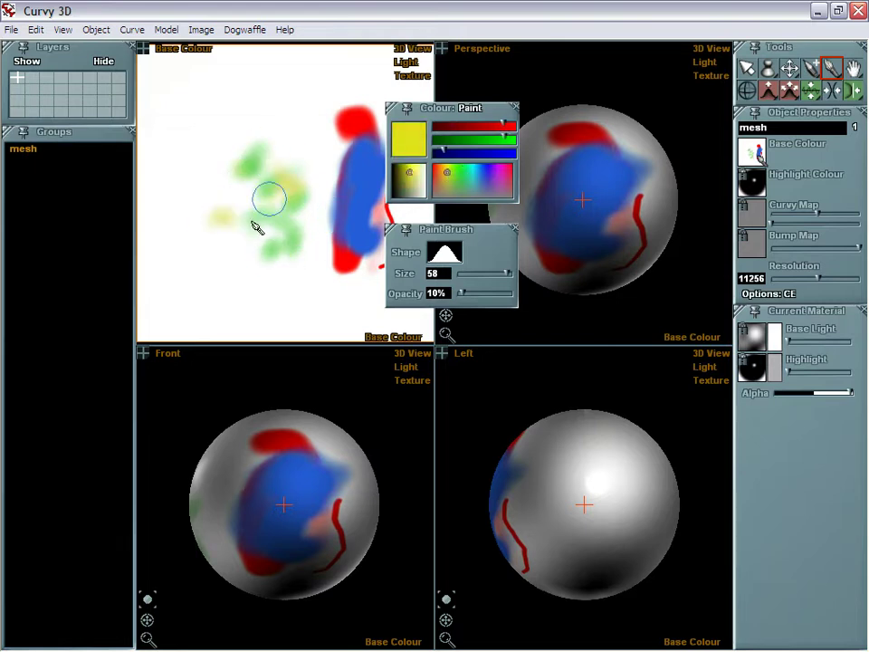
{"action": "left_click", "coordinate": [466, 120]}
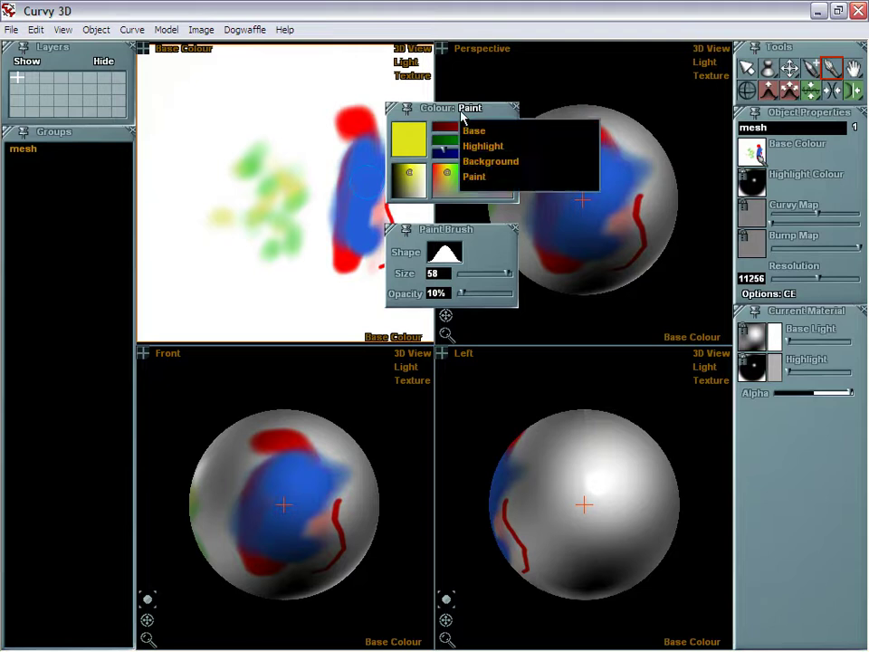
{"action": "left_click", "coordinate": [456, 171]}
{"action": "mouse_move", "coordinate": [237, 185]}
{"action": "left_mouse_down"}
{"action": "mouse_move", "coordinate": [231, 203]}
{"action": "mouse_move", "coordinate": [298, 241]}
{"action": "left_mouse_up"}
{"action": "mouse_move", "coordinate": [353, 201]}
{"action": "left_mouse_down"}
{"action": "mouse_move", "coordinate": [349, 165]}
{"action": "mouse_move", "coordinate": [330, 166]}
{"action": "mouse_move", "coordinate": [363, 193]}
{"action": "mouse_move", "coordinate": [329, 223]}
{"action": "mouse_move", "coordinate": [345, 194]}
{"action": "mouse_move", "coordinate": [328, 237]}
{"action": "mouse_move", "coordinate": [321, 217]}
{"action": "mouse_move", "coordinate": [333, 174]}
{"action": "mouse_move", "coordinate": [344, 178]}
{"action": "left_mouse_up"}
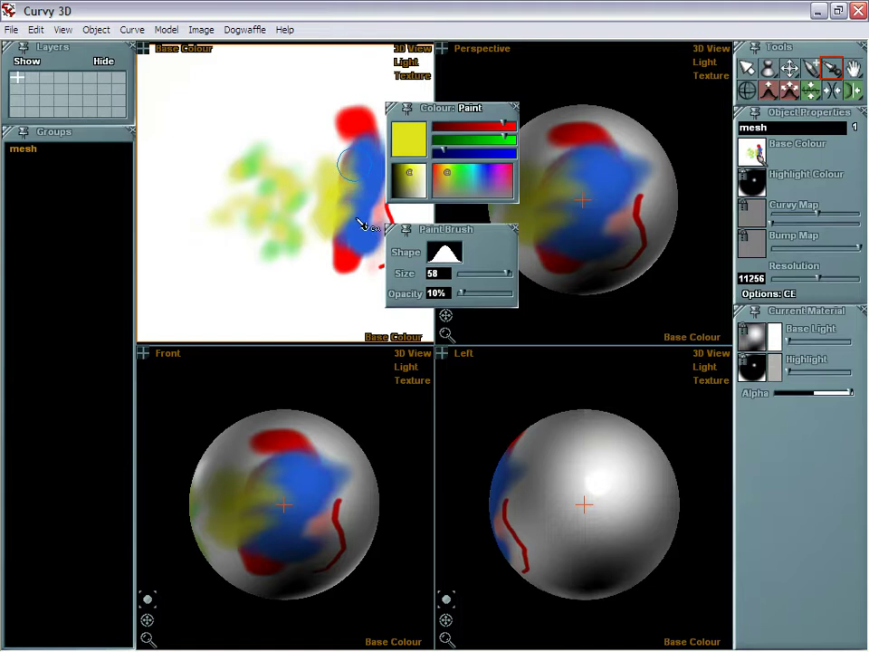
Step: Sample colours from the flat texture, ending on a light green, and paint with it below the dabs at 10% opacity
{"action": "mouse_move", "coordinate": [358, 220]}
{"action": "left_mouse_down", "text": "ctrl"}
{"action": "mouse_move", "coordinate": [349, 230]}
{"action": "mouse_move", "coordinate": [300, 168]}
{"action": "mouse_move", "coordinate": [329, 134]}
{"action": "mouse_move", "coordinate": [280, 131]}
{"action": "mouse_move", "coordinate": [306, 159]}
{"action": "mouse_move", "coordinate": [301, 217]}
{"action": "mouse_move", "coordinate": [297, 205]}
{"action": "mouse_move", "coordinate": [345, 128]}
{"action": "mouse_move", "coordinate": [324, 143]}
{"action": "mouse_move", "coordinate": [330, 203]}
{"action": "mouse_move", "coordinate": [330, 168]}
{"action": "mouse_move", "coordinate": [365, 114]}
{"action": "mouse_move", "coordinate": [344, 111]}
{"action": "mouse_move", "coordinate": [355, 122]}
{"action": "mouse_move", "coordinate": [337, 186]}
{"action": "left_mouse_up", "text": "ctrl"}
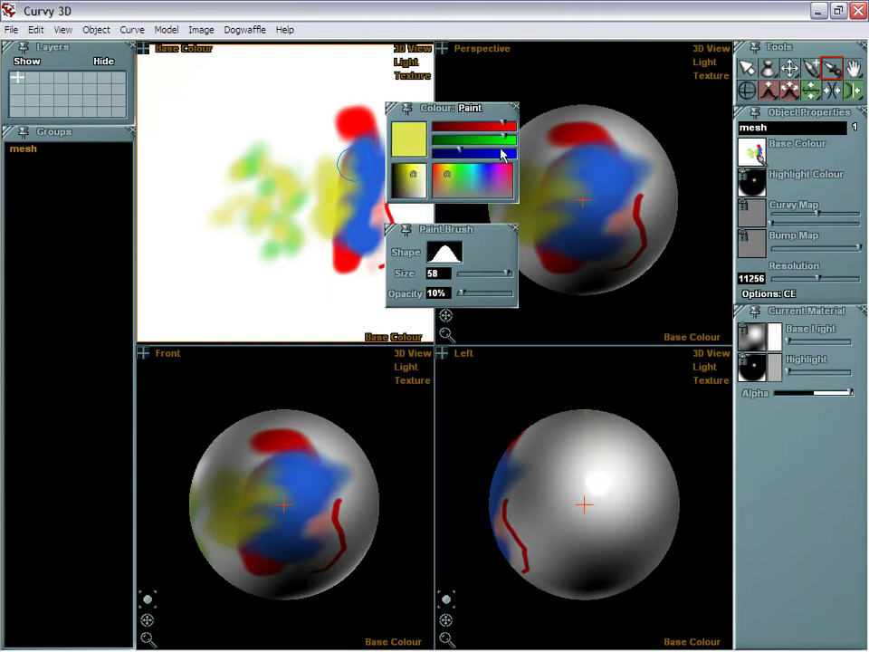
{"action": "mouse_move", "coordinate": [304, 207]}
{"action": "left_mouse_down", "text": "ctrl"}
{"action": "mouse_move", "coordinate": [293, 205]}
{"action": "mouse_move", "coordinate": [239, 132]}
{"action": "mouse_move", "coordinate": [284, 204]}
{"action": "mouse_move", "coordinate": [268, 239]}
{"action": "mouse_move", "coordinate": [316, 234]}
{"action": "mouse_move", "coordinate": [317, 276]}
{"action": "mouse_move", "coordinate": [272, 257]}
{"action": "left_mouse_up", "text": "ctrl"}
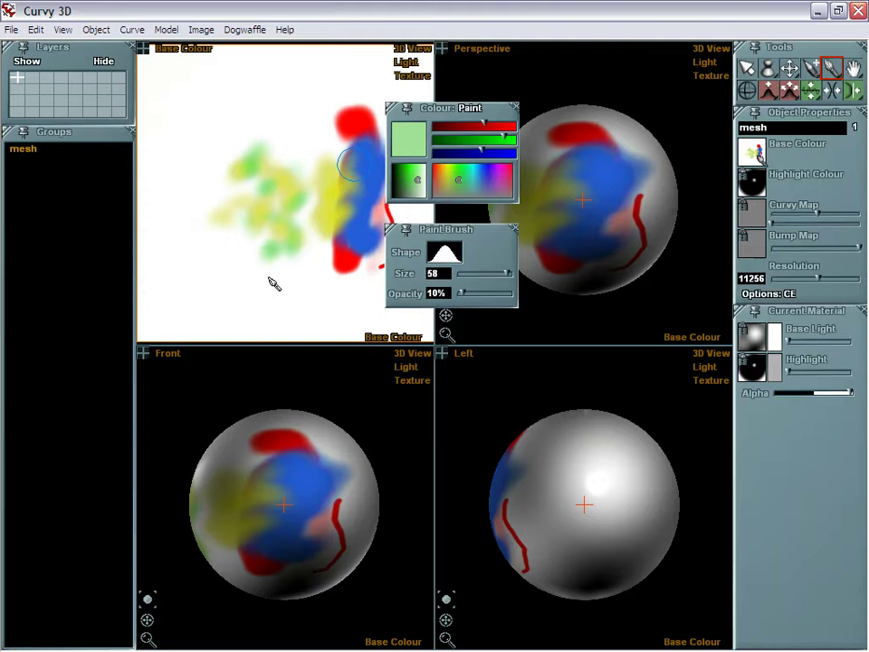
{"action": "mouse_move", "coordinate": [273, 289]}
{"action": "left_mouse_down"}
{"action": "mouse_move", "coordinate": [304, 286]}
{"action": "mouse_move", "coordinate": [248, 291]}
{"action": "mouse_move", "coordinate": [283, 268]}
{"action": "mouse_move", "coordinate": [248, 256]}
{"action": "mouse_move", "coordinate": [247, 227]}
{"action": "mouse_move", "coordinate": [259, 297]}
{"action": "left_mouse_up"}
Step: Raise the brush opacity to 50% and then 100%, and paint light green on the flat texture and in the Perspective and Left views
{"action": "key", "text": "5"}
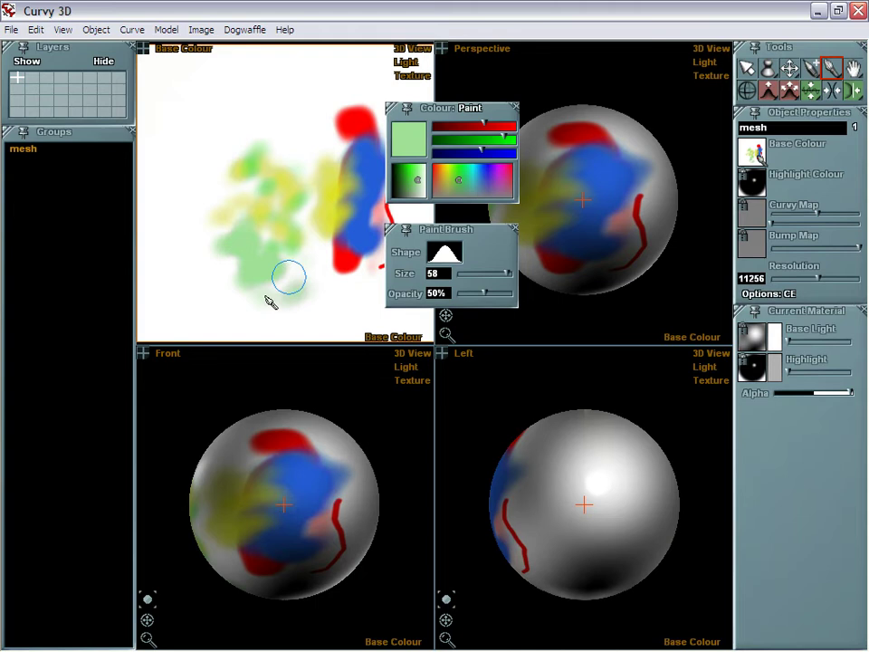
{"action": "key", "text": "0"}
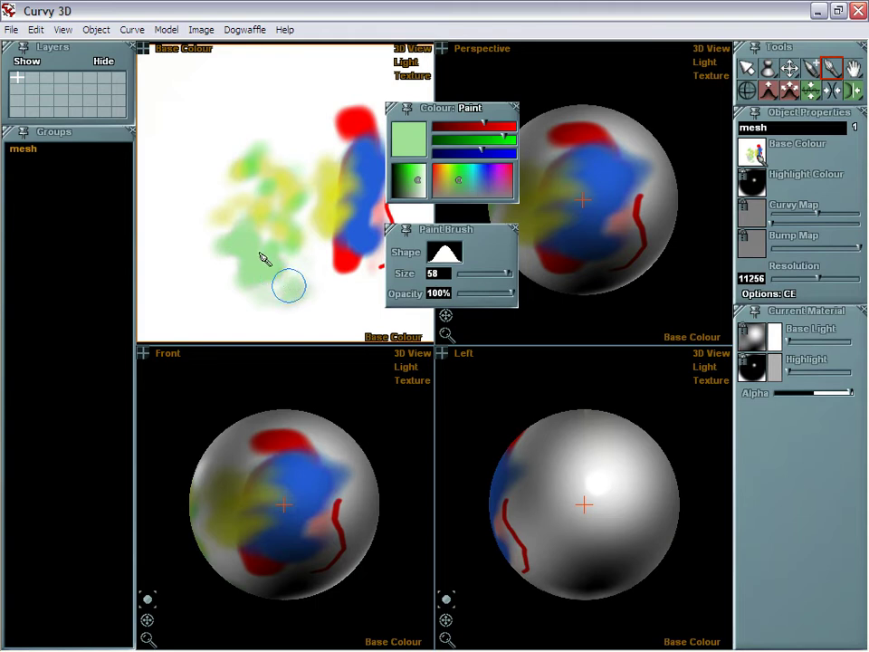
{"action": "left_click_drag", "start_coordinate": [481, 297], "coordinate": [527, 301]}
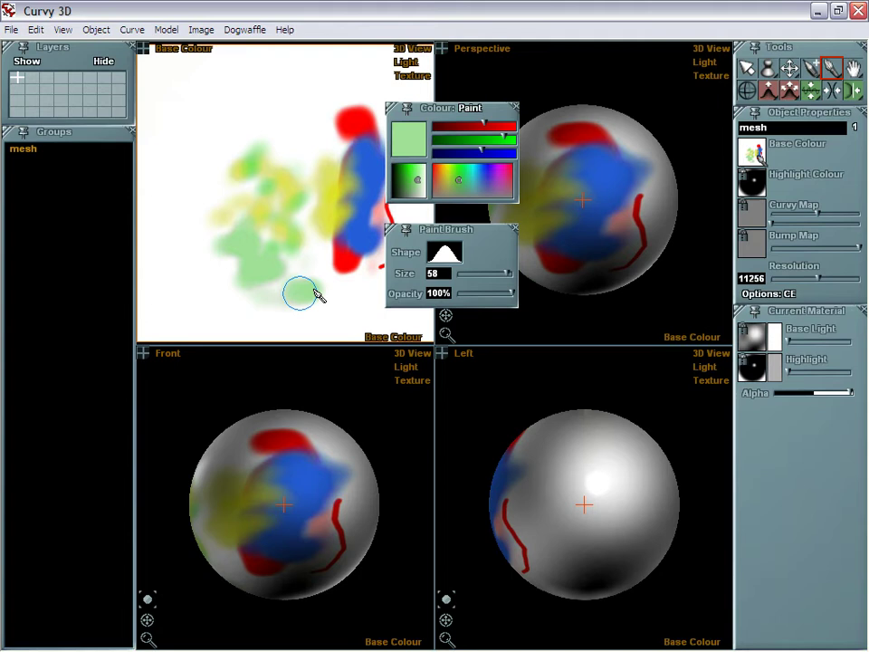
{"action": "left_click_drag", "start_coordinate": [317, 294], "coordinate": [353, 253]}
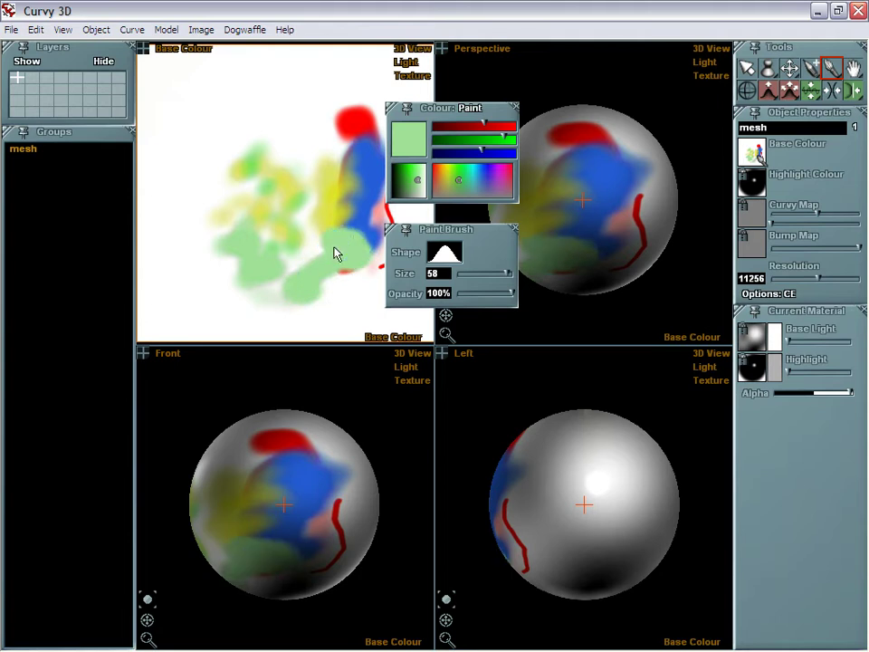
{"action": "mouse_move", "coordinate": [584, 209]}
{"action": "left_mouse_down"}
{"action": "mouse_move", "coordinate": [609, 200]}
{"action": "mouse_move", "coordinate": [607, 178]}
{"action": "mouse_move", "coordinate": [597, 214]}
{"action": "mouse_move", "coordinate": [609, 237]}
{"action": "left_mouse_up"}
{"action": "mouse_move", "coordinate": [548, 466]}
{"action": "left_mouse_down"}
{"action": "mouse_move", "coordinate": [595, 469]}
{"action": "mouse_move", "coordinate": [548, 497]}
{"action": "mouse_move", "coordinate": [615, 519]}
{"action": "mouse_move", "coordinate": [586, 487]}
{"action": "mouse_move", "coordinate": [535, 461]}
{"action": "left_mouse_up"}
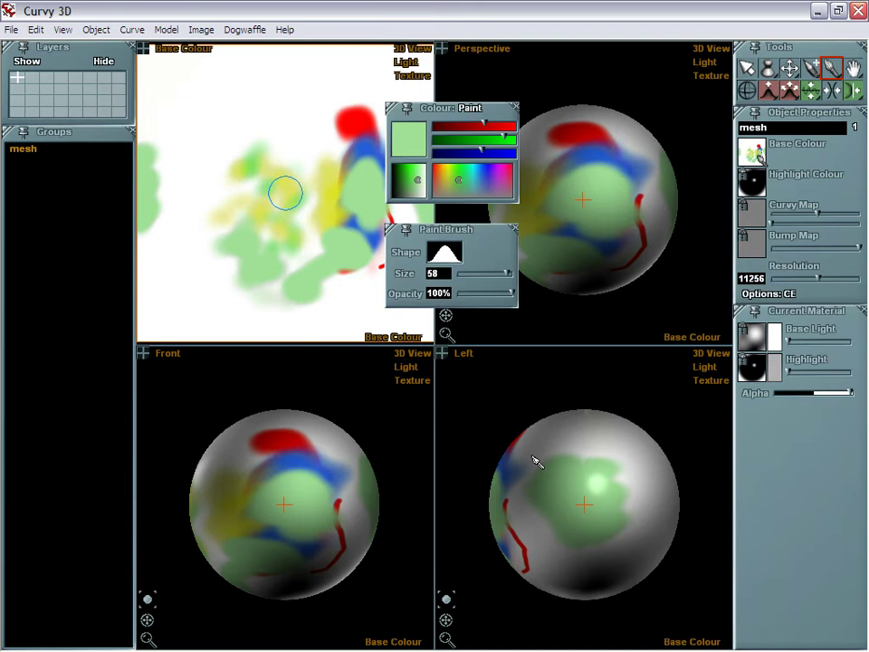
Step: Sample a pale yellow from the flat texture and paint it on the texture and across the sphere in the Perspective view
{"action": "left_click", "coordinate": [270, 170], "text": "ctrl"}
{"action": "mouse_move", "coordinate": [276, 172]}
{"action": "left_mouse_down"}
{"action": "mouse_move", "coordinate": [290, 127]}
{"action": "mouse_move", "coordinate": [290, 147]}
{"action": "mouse_move", "coordinate": [257, 143]}
{"action": "left_mouse_up"}
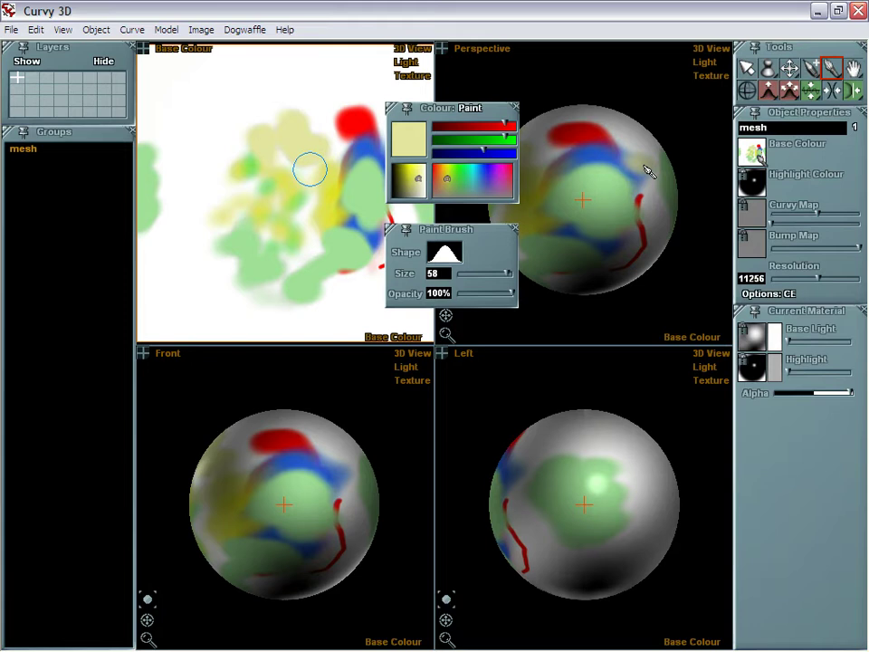
{"action": "mouse_move", "coordinate": [646, 166]}
{"action": "left_mouse_down"}
{"action": "mouse_move", "coordinate": [594, 171]}
{"action": "mouse_move", "coordinate": [624, 203]}
{"action": "mouse_move", "coordinate": [616, 235]}
{"action": "mouse_move", "coordinate": [595, 234]}
{"action": "left_mouse_up"}
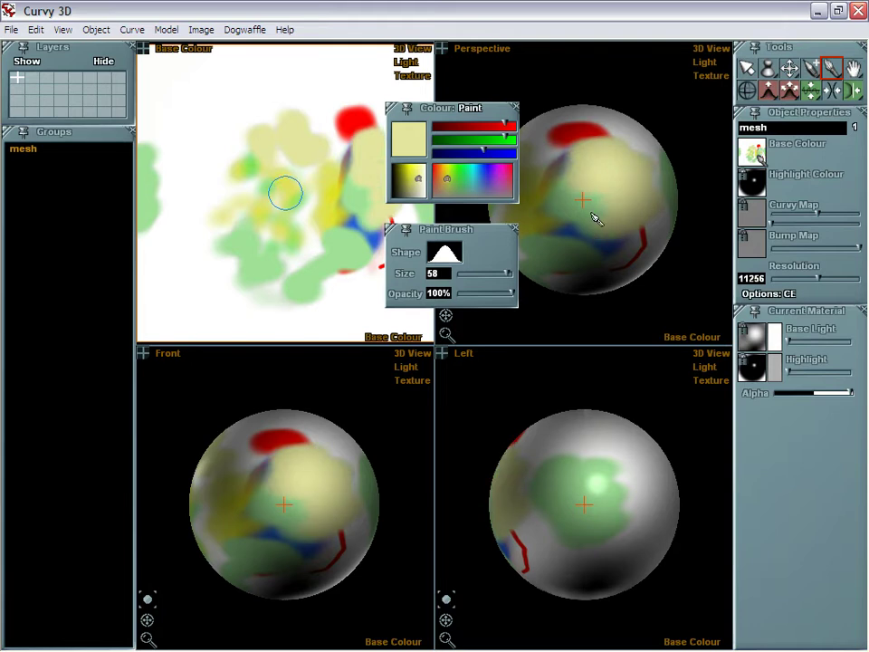